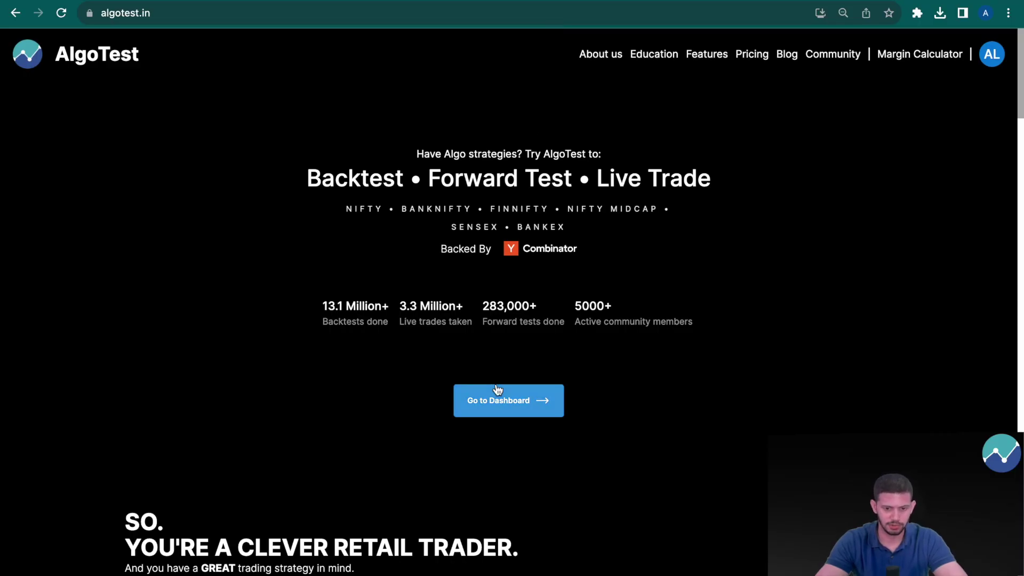
From the dashboard, start a new #Stocks backtest strategy with '+ Add new'
left_click(522, 409)
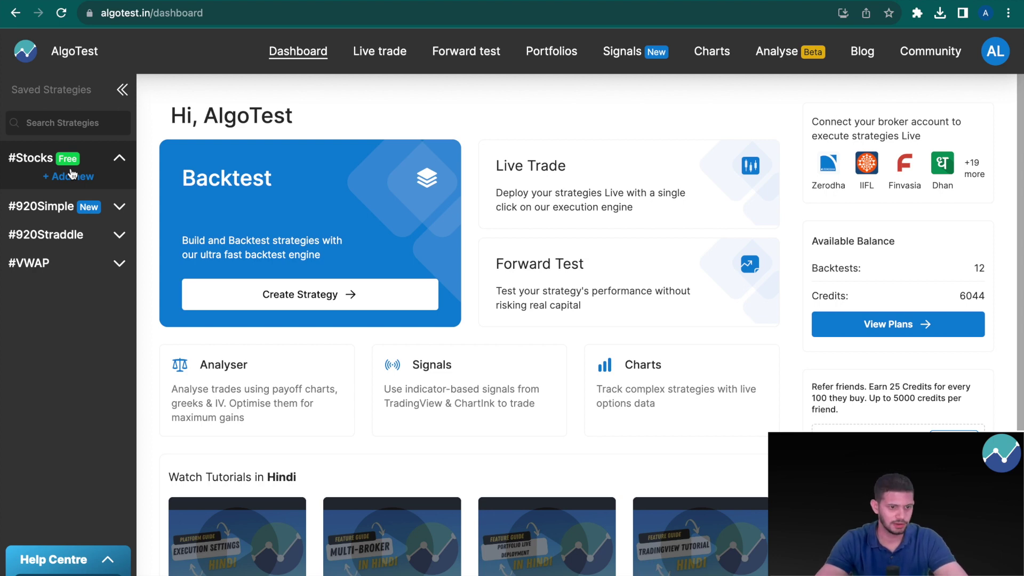
left_click(80, 181)
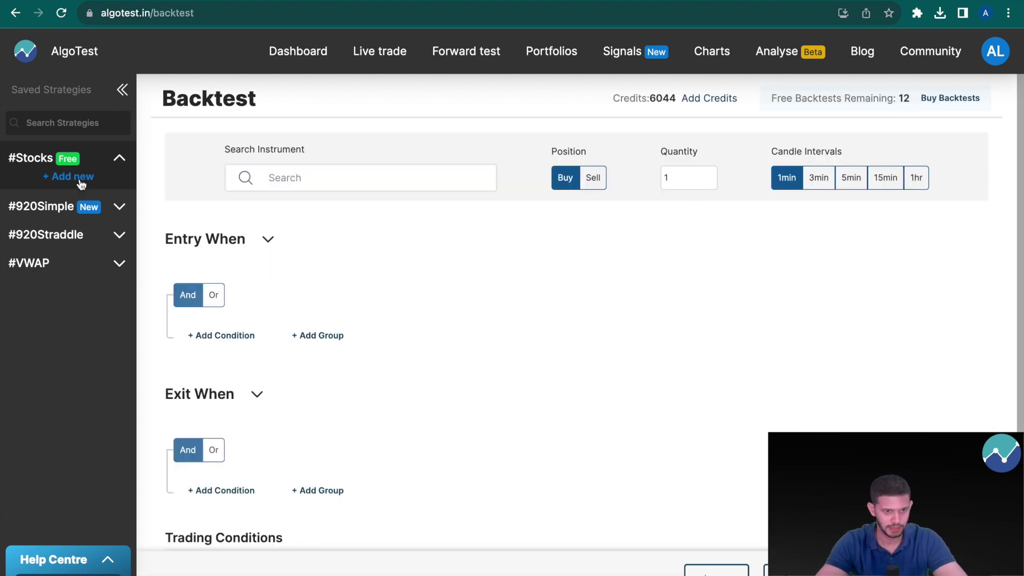
Hide the Saved Strategies sidebar and select AXISBANK as the instrument
left_click(122, 90)
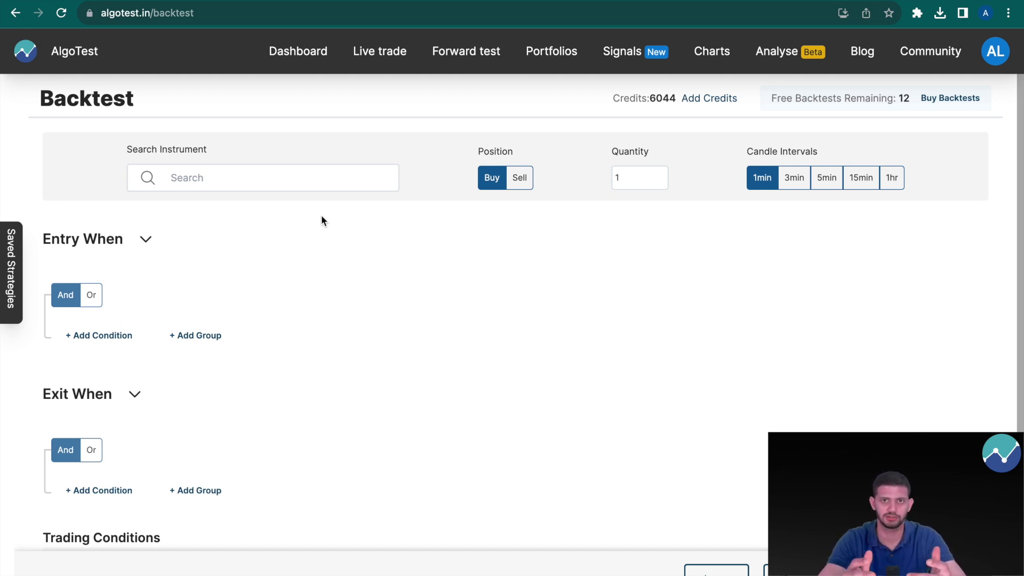
left_click(196, 176)
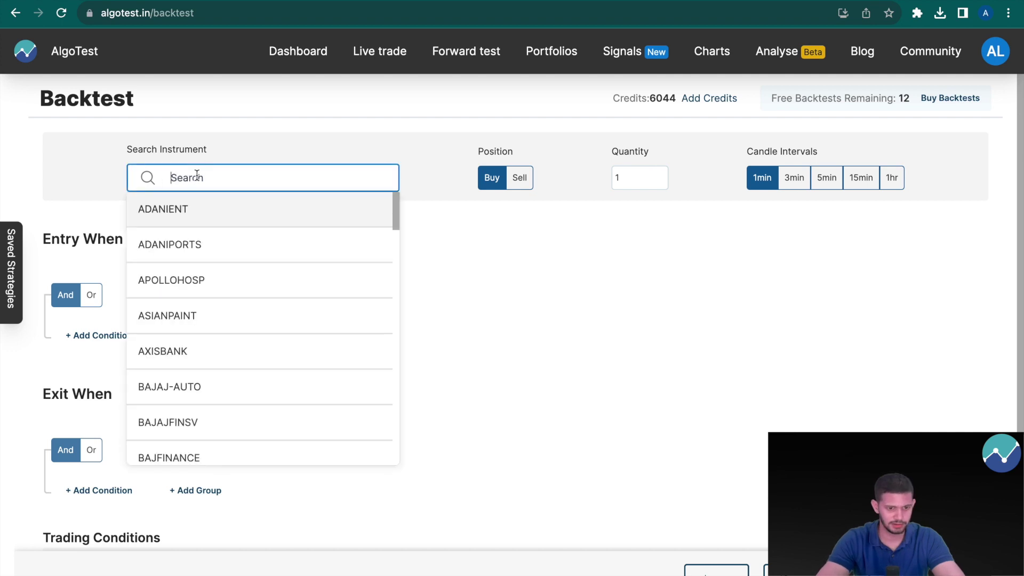
left_click(162, 351)
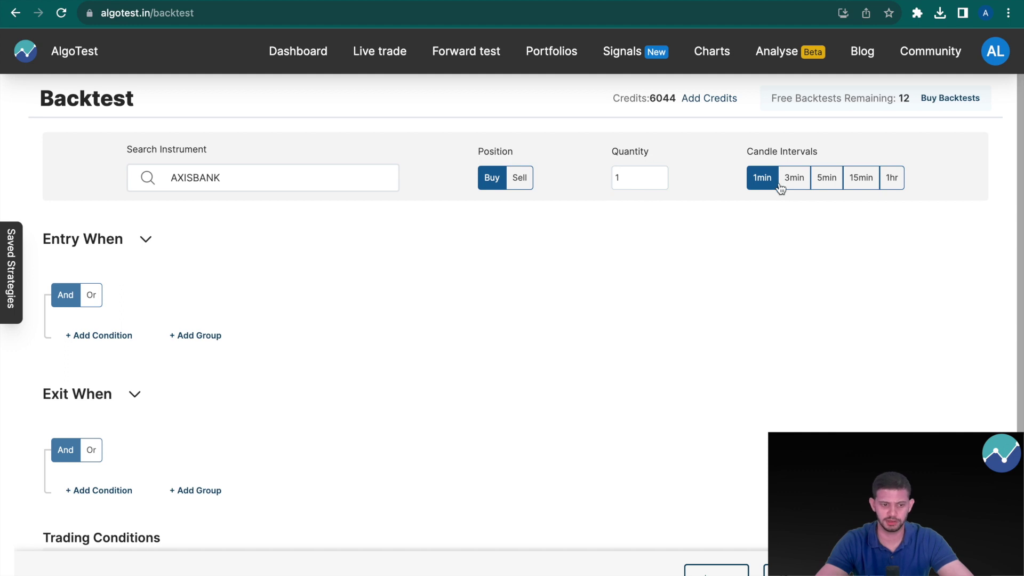
scroll(117, 316, "down", 1)
Add an entry condition requiring RSI(14, 0) greater than 70
left_click(107, 300)
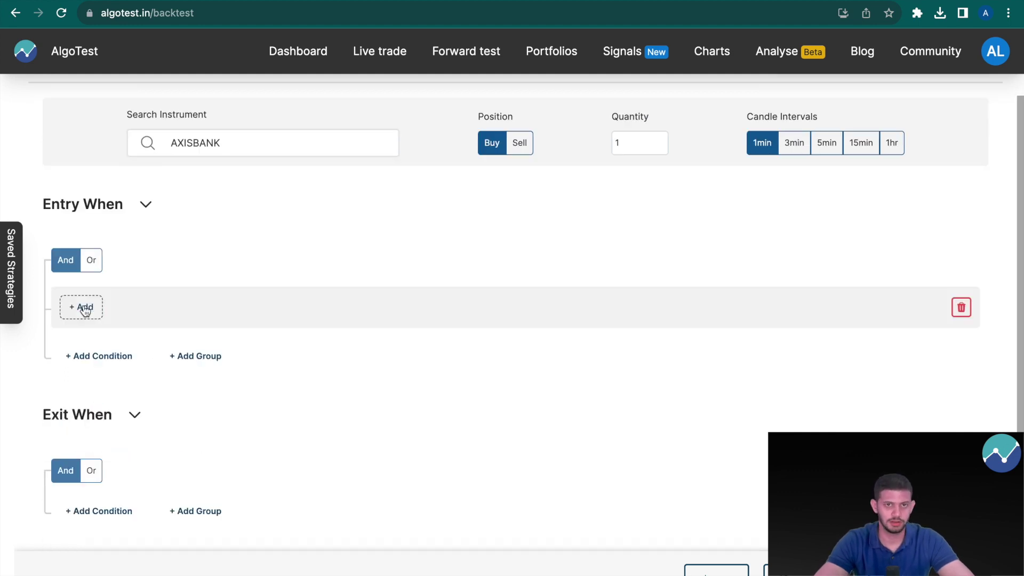
left_click(84, 308)
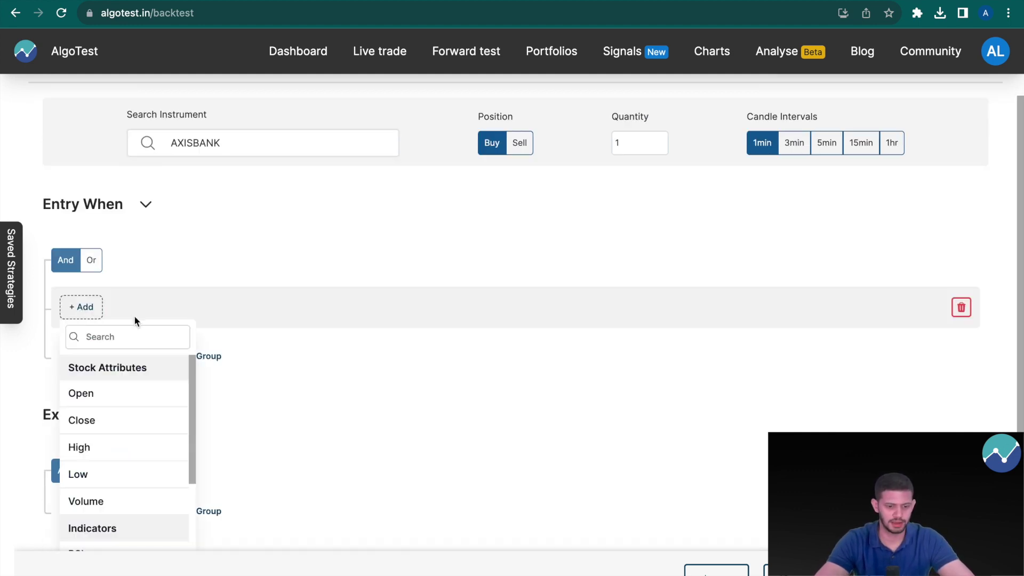
left_click(134, 329)
type("rsi")
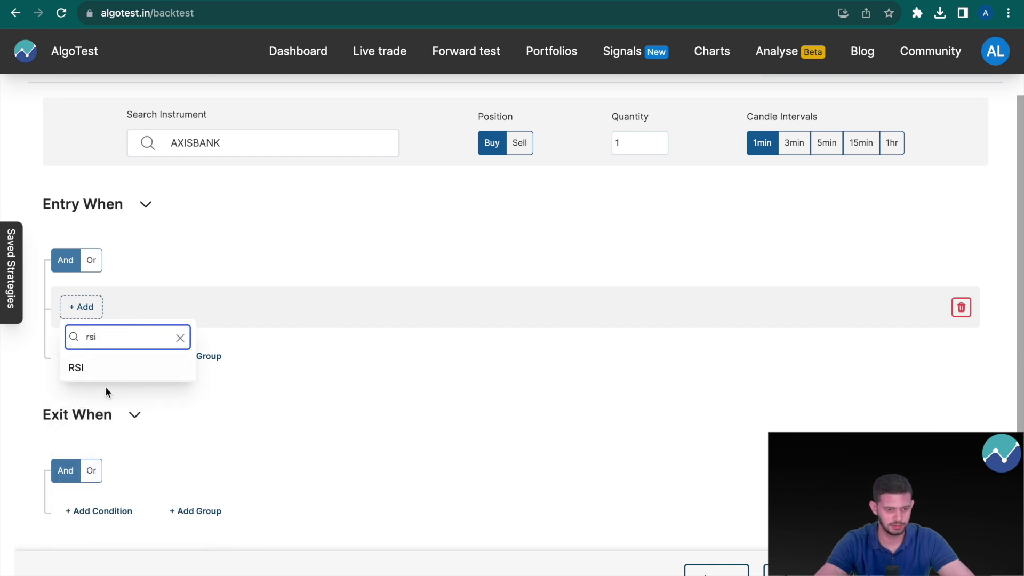
left_click(116, 372)
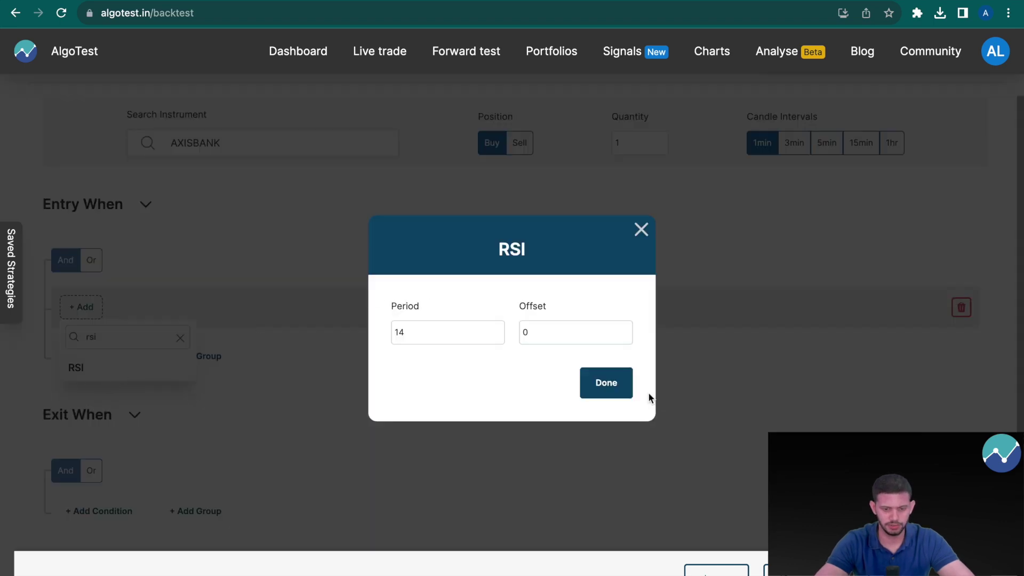
left_click(607, 388)
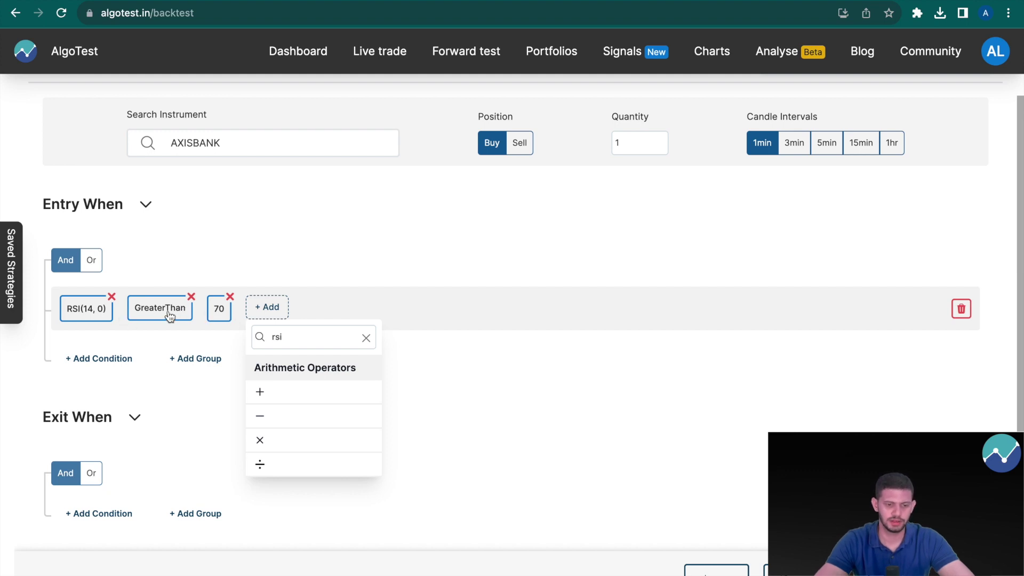
left_click(441, 377)
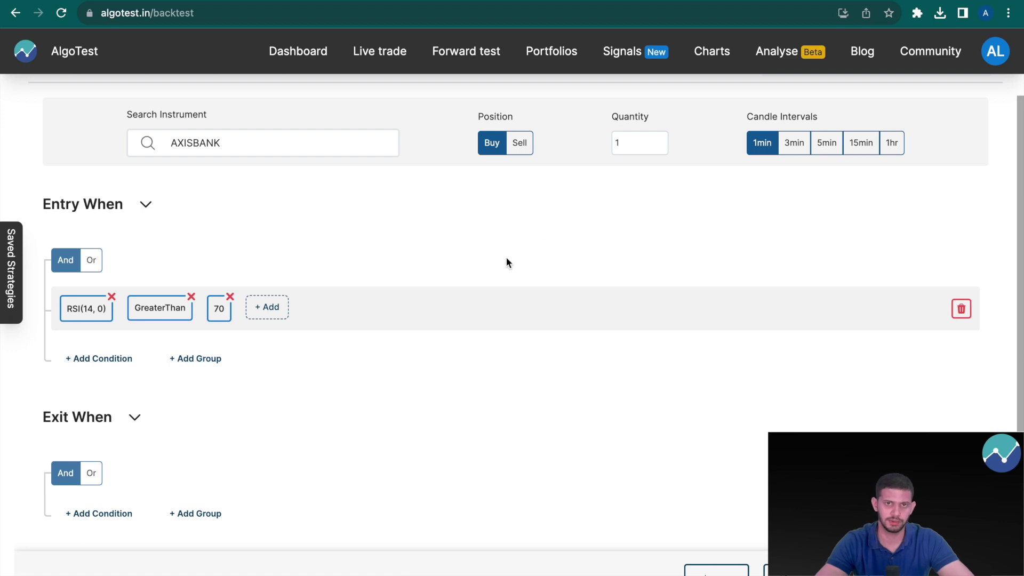
scroll(197, 326, "down", 2)
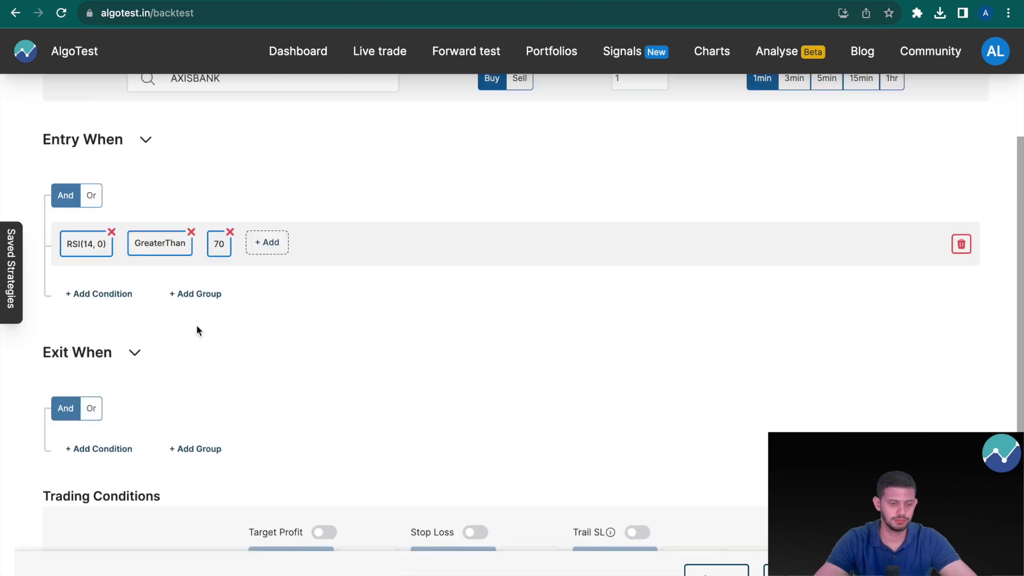
Add a second entry condition requiring ATR(14, 0) greater than ATR(20, 0)
left_click(112, 296)
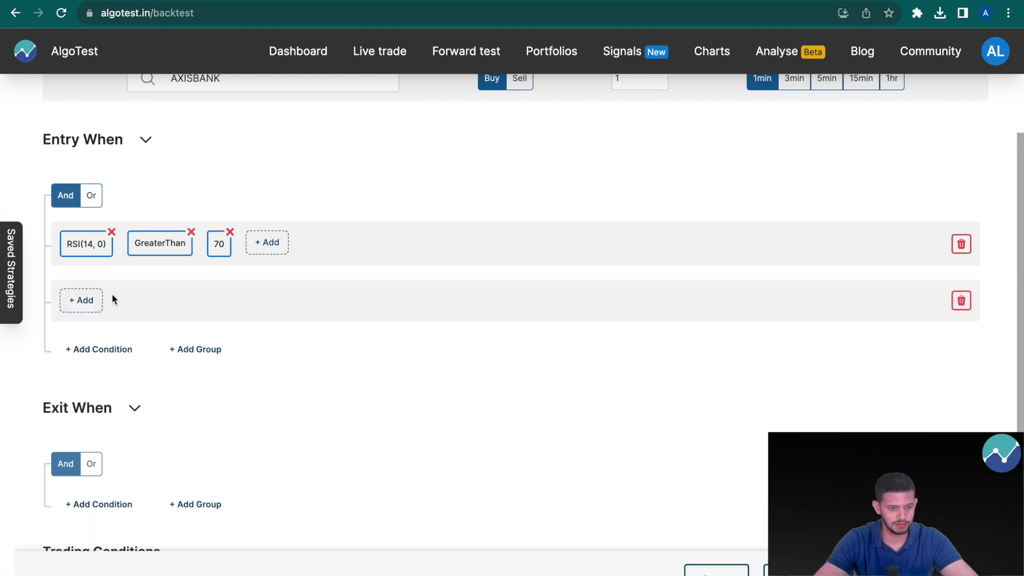
left_click(83, 309)
scroll(104, 386, "down", 3)
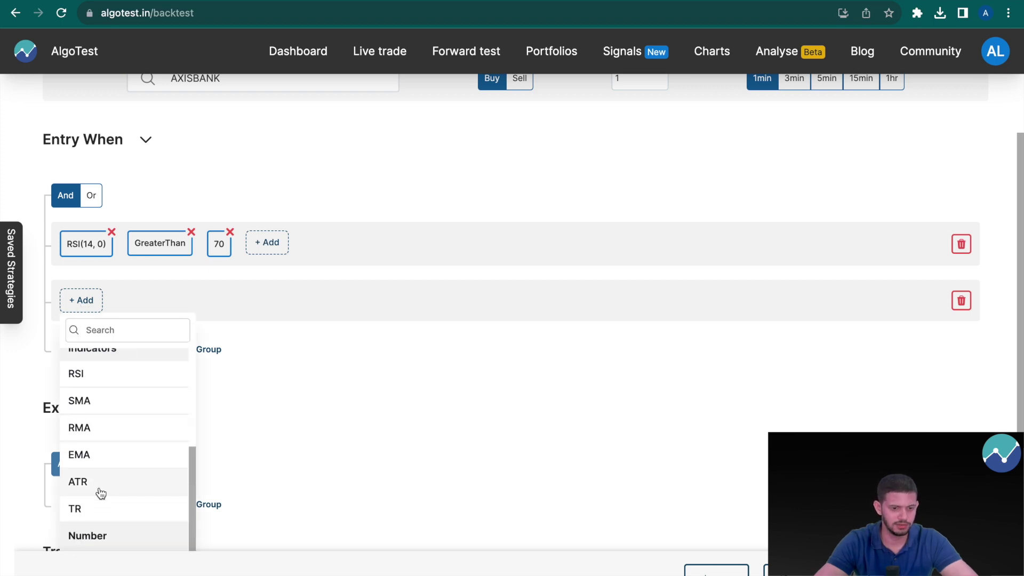
left_click(99, 487)
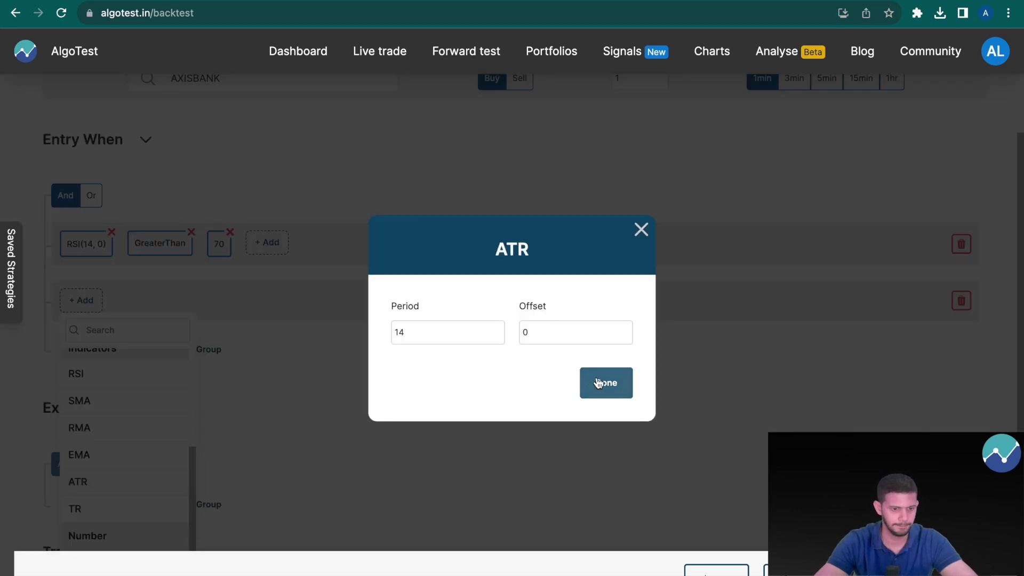
left_click(600, 381)
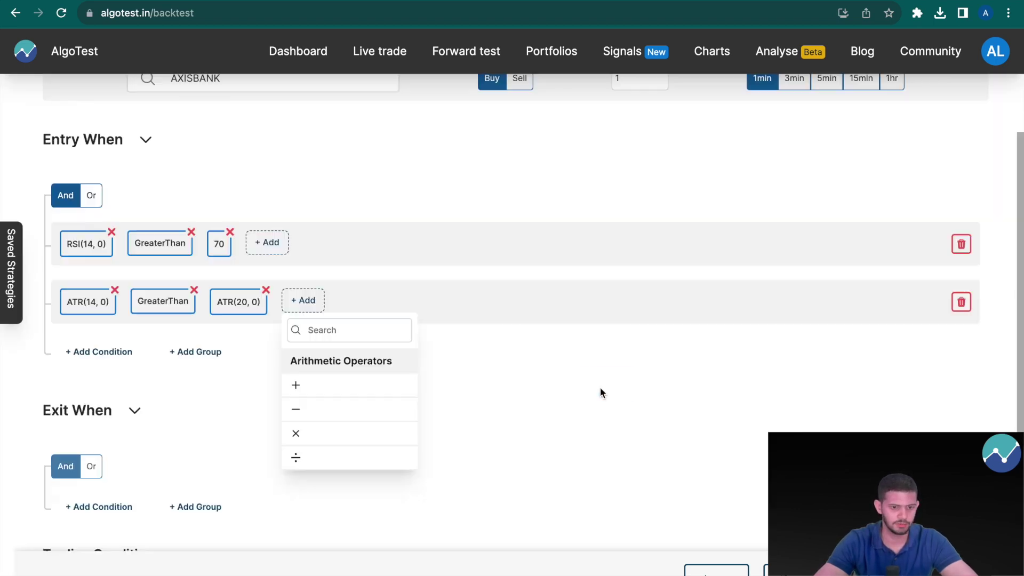
left_click(264, 365)
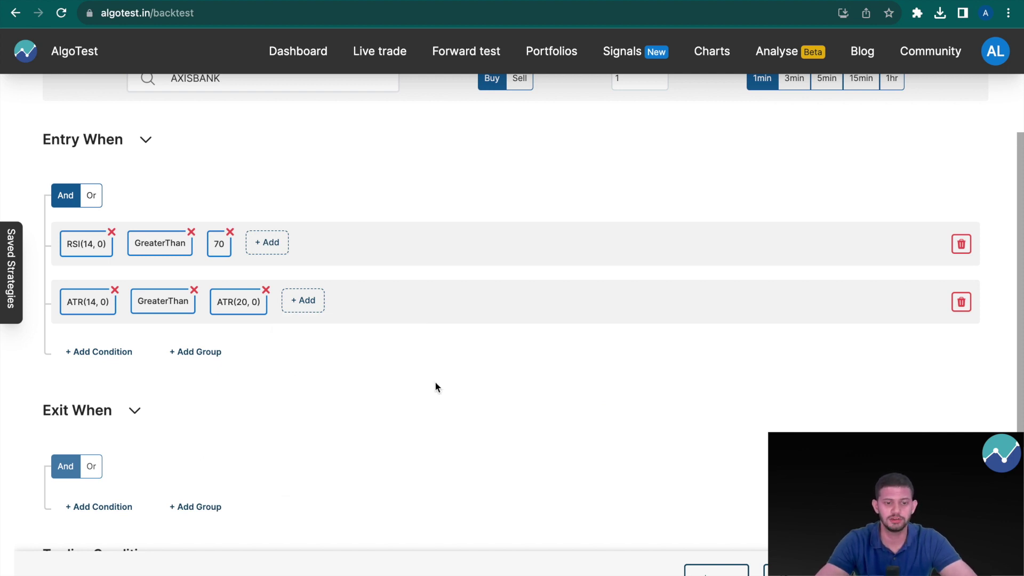
scroll(405, 352, "down", 1)
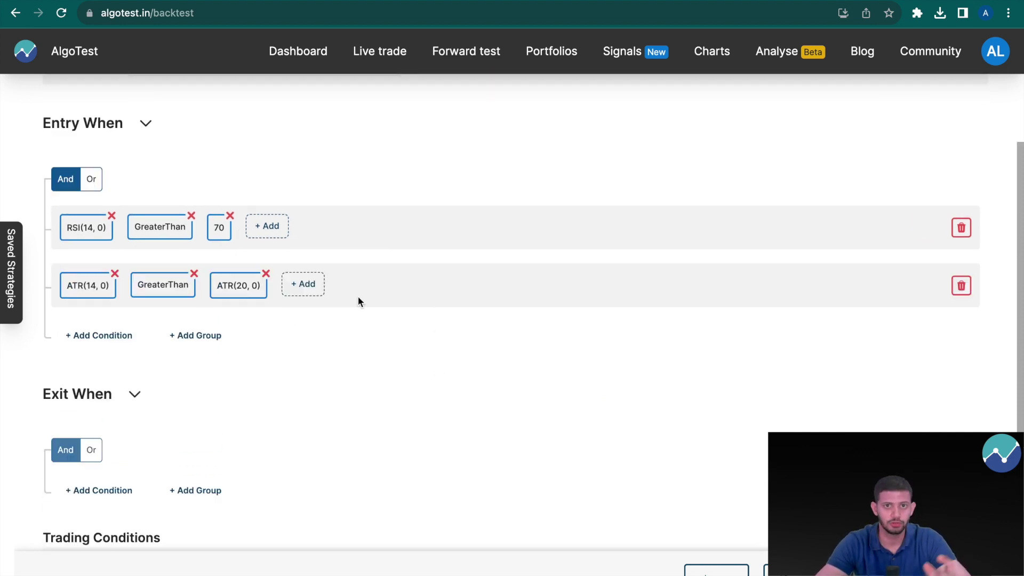
scroll(233, 378, "down", 1)
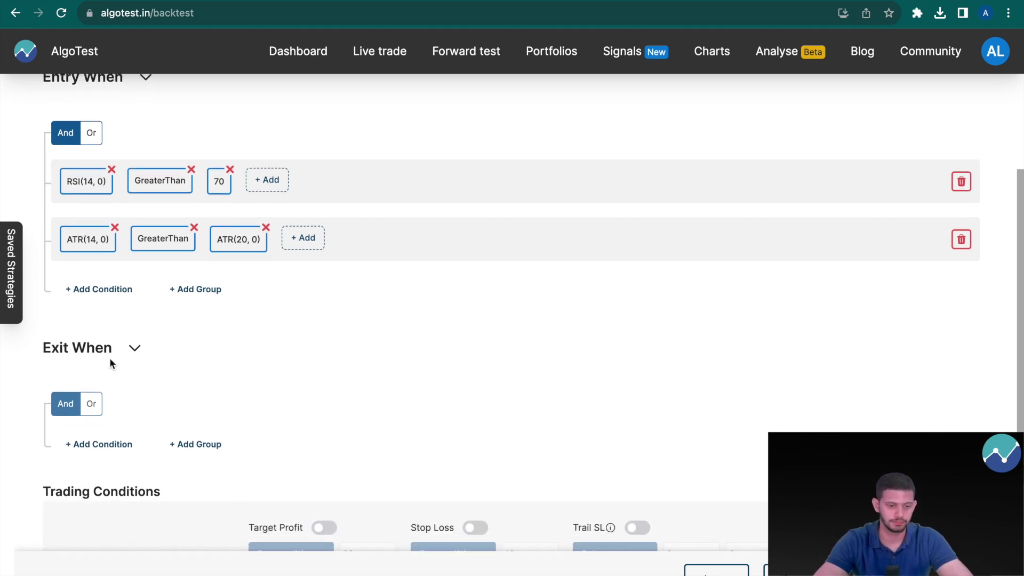
left_click(98, 439)
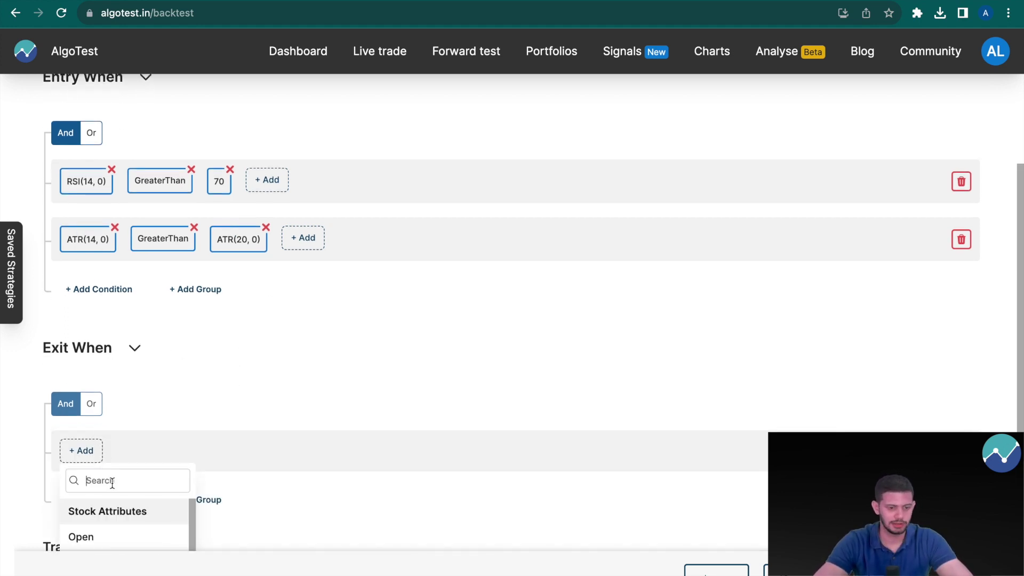
Set the exit condition to RSI(14, 0) LessThan 40
type("rsi")
left_click(80, 510)
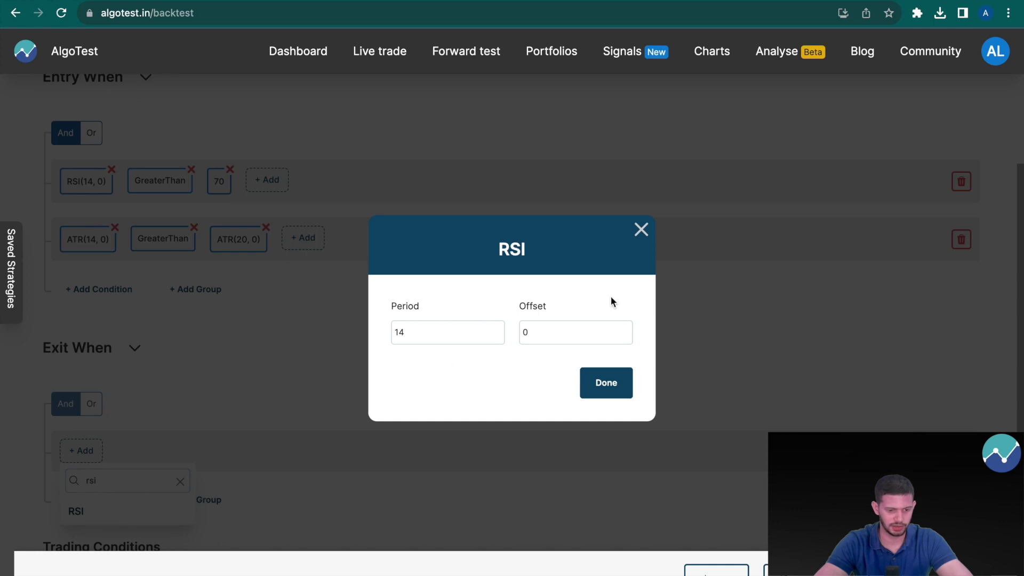
left_click(591, 395)
scroll(442, 347, "down", 2)
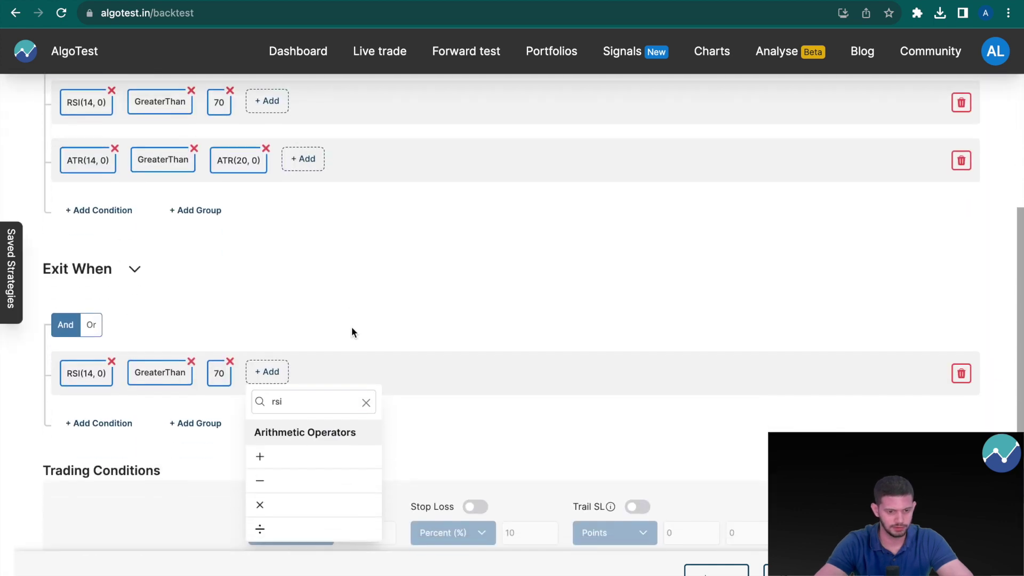
left_click(183, 379)
left_click(160, 507)
left_click(209, 372)
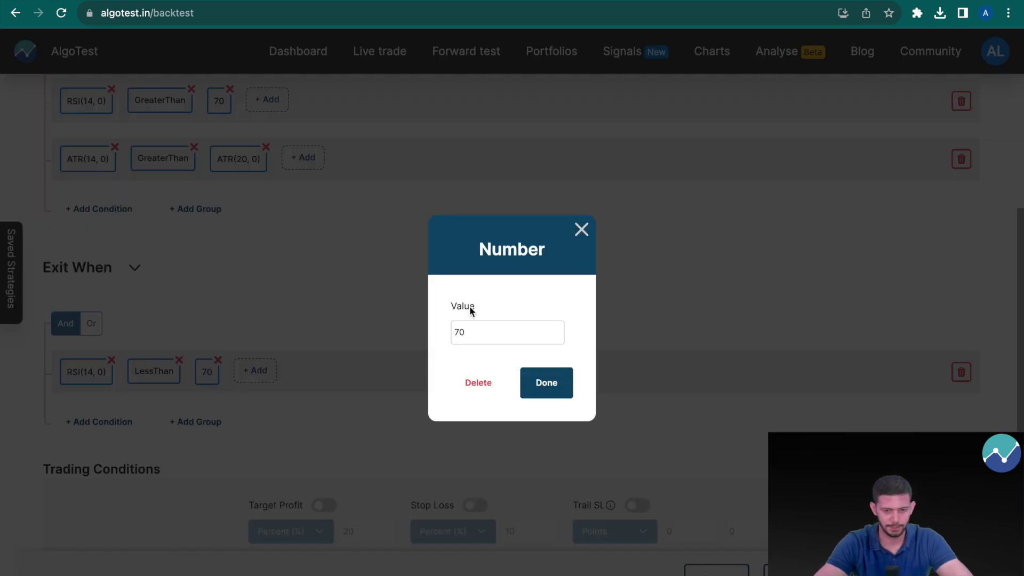
double_click(473, 332)
key("BackSpace")
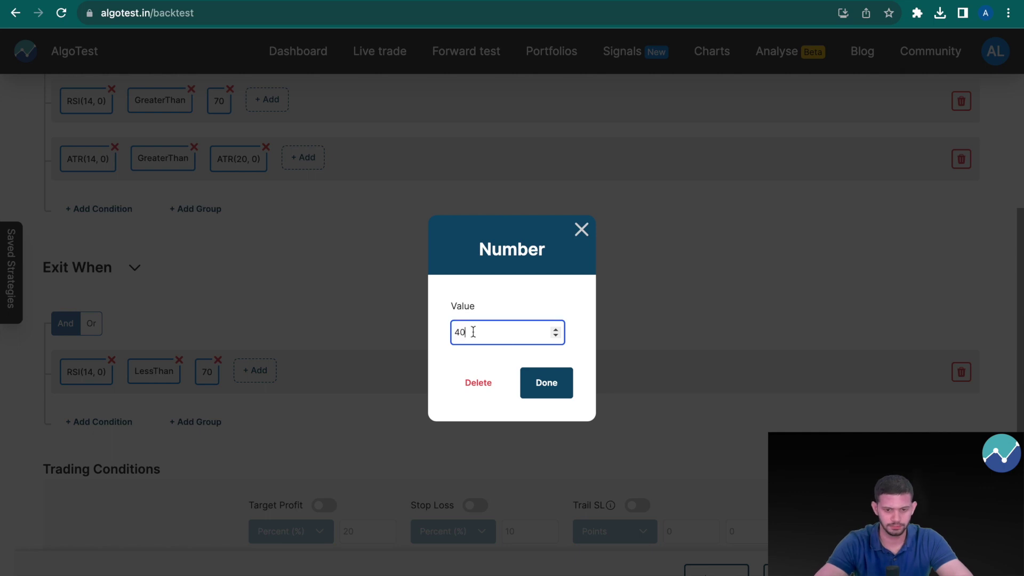
left_click(558, 392)
scroll(570, 224, "down", 3)
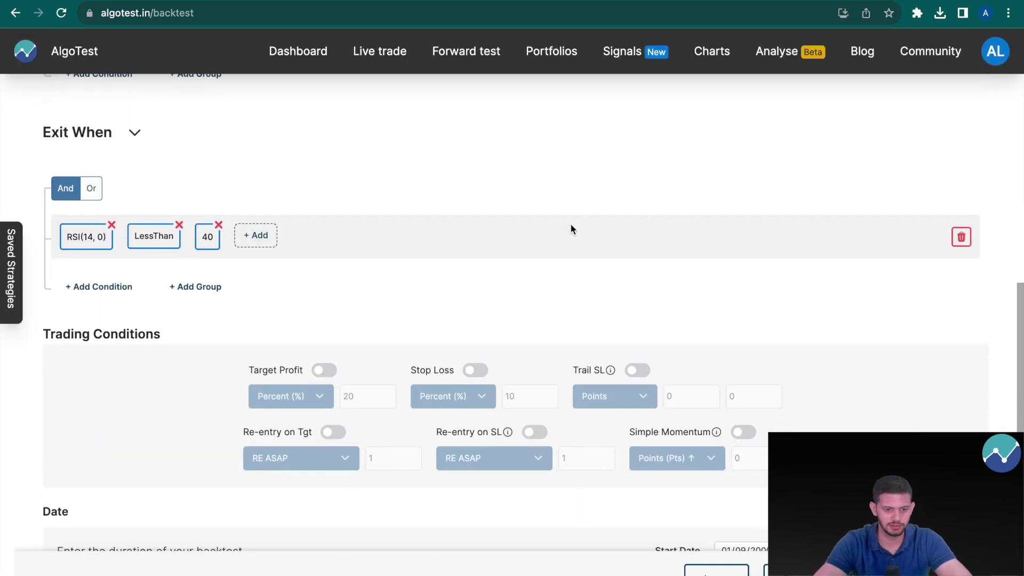
Enable a 20% target profit and a 10% stop loss
left_click(323, 370)
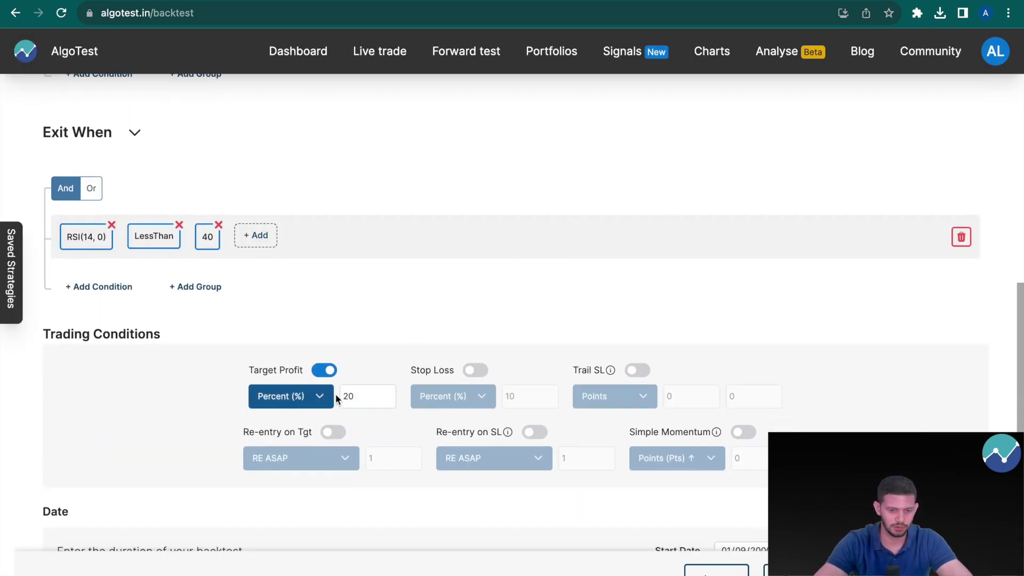
left_click(373, 395)
left_click(474, 370)
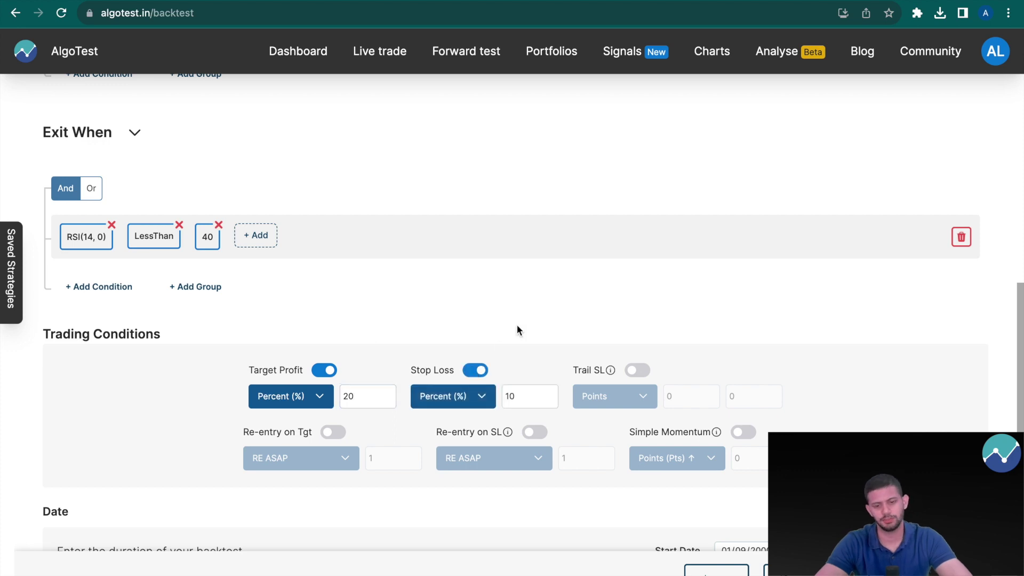
scroll(542, 279, "down", 1)
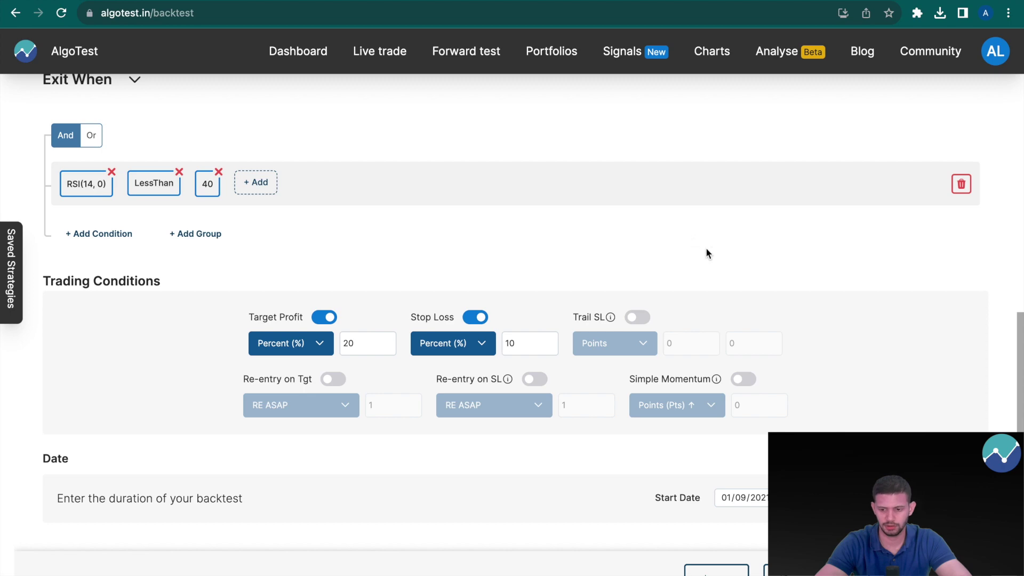
scroll(532, 370, "down", 3)
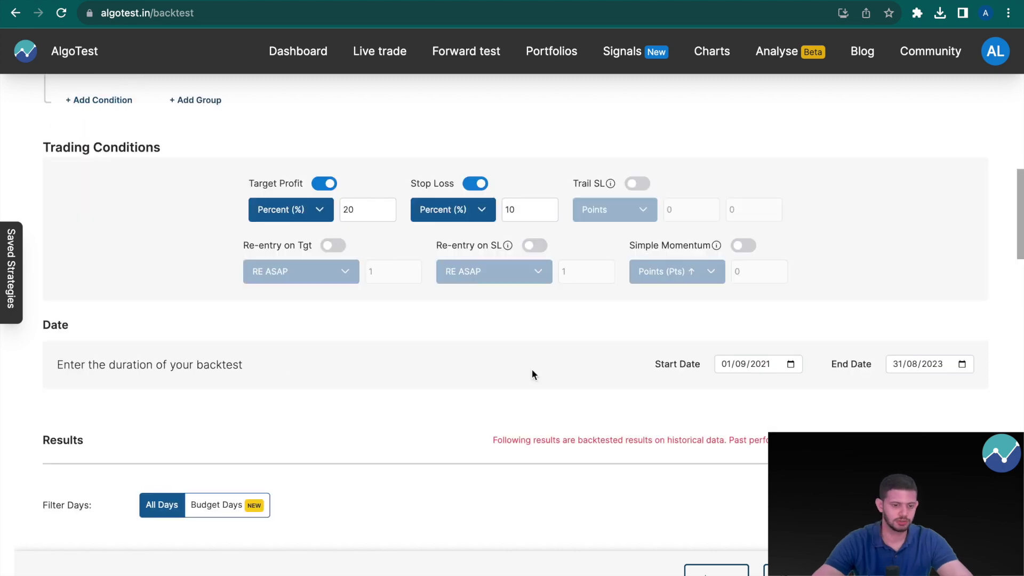
scroll(532, 374, "down", 1)
scroll(532, 374, "down", 2)
scroll(532, 375, "down", 2)
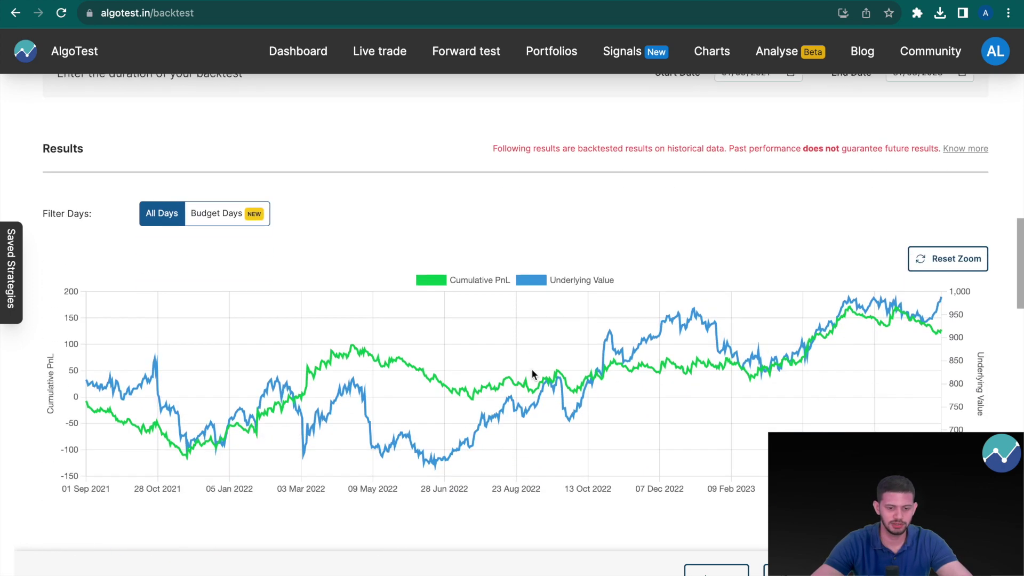
scroll(532, 375, "down", 1)
scroll(533, 374, "down", 2)
scroll(532, 374, "down", 2)
scroll(532, 374, "down", 1)
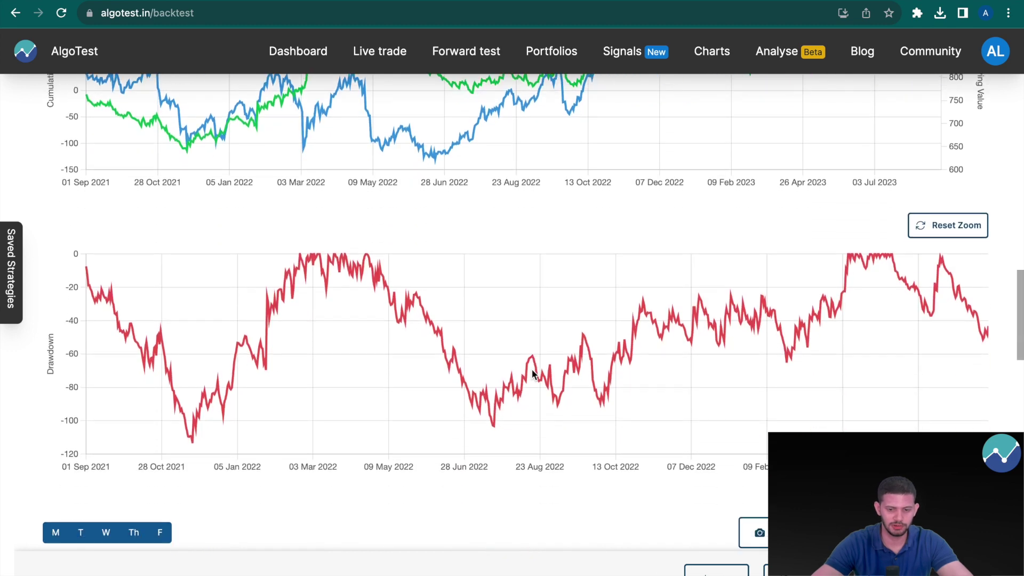
scroll(532, 373, "down", 1)
scroll(532, 373, "down", 2)
scroll(532, 373, "down", 2)
scroll(533, 373, "down", 1)
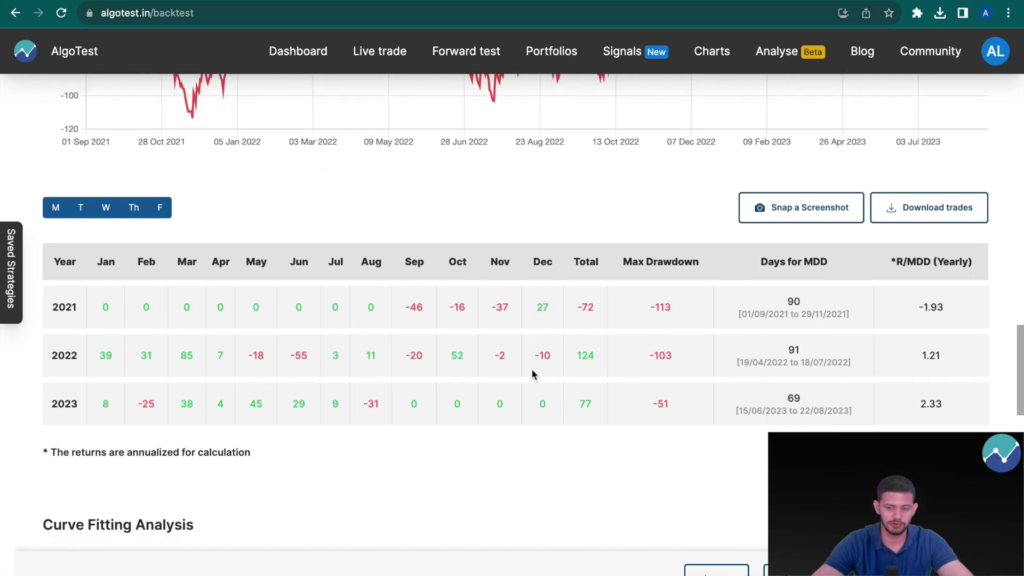
scroll(532, 375, "down", 1)
scroll(532, 374, "down", 1)
scroll(532, 374, "down", 2)
scroll(532, 375, "down", 2)
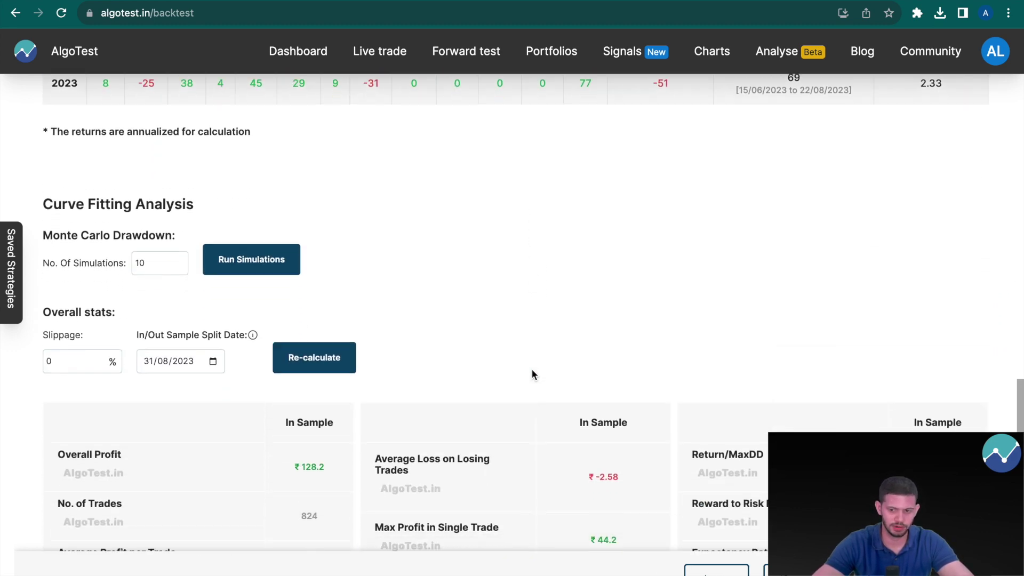
scroll(532, 374, "down", 2)
scroll(532, 374, "down", 2)
scroll(532, 374, "down", 1)
scroll(533, 374, "down", 1)
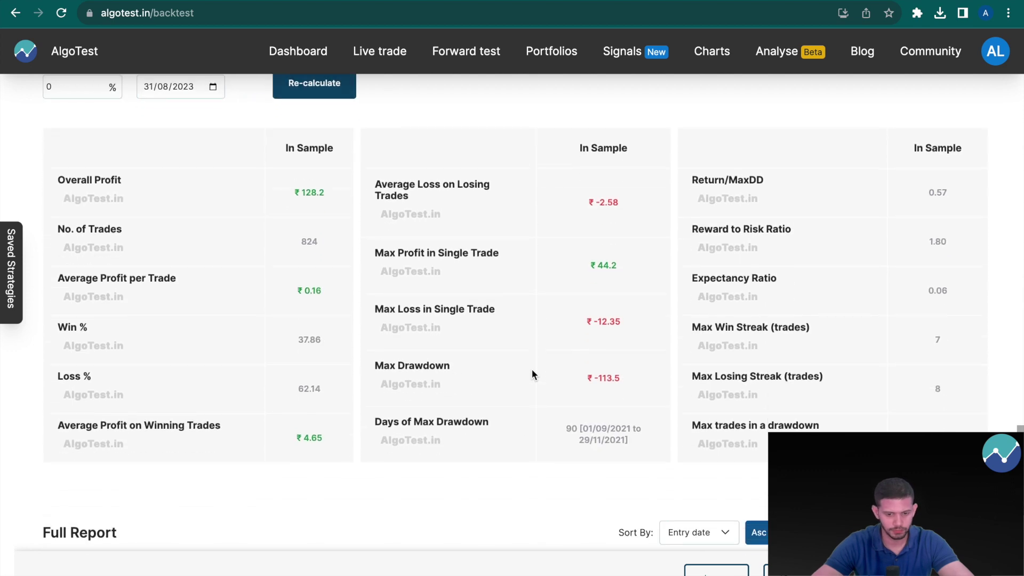
scroll(532, 375, "down", 2)
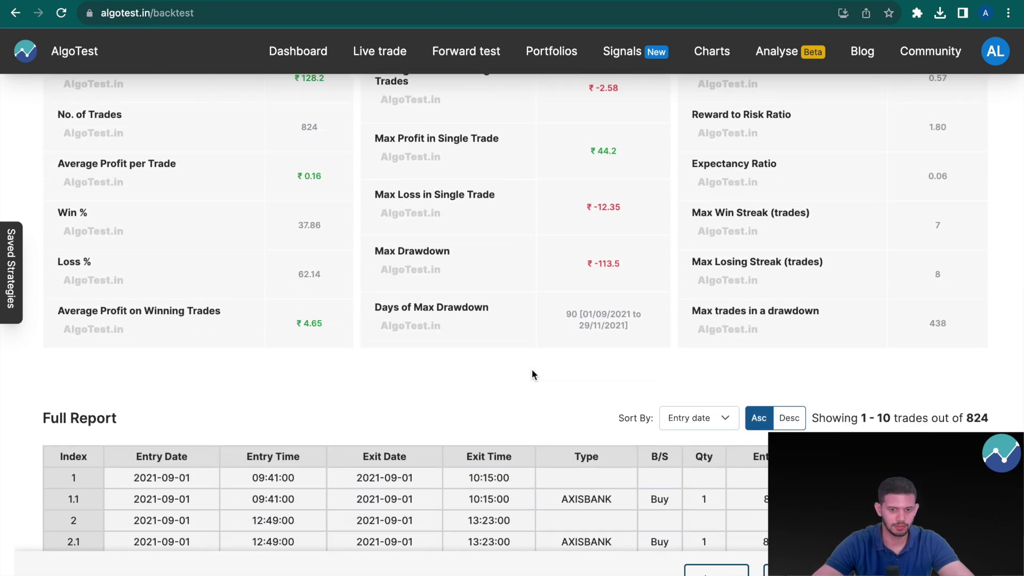
scroll(532, 373, "down", 1)
scroll(532, 373, "down", 1)
scroll(532, 373, "down", 2)
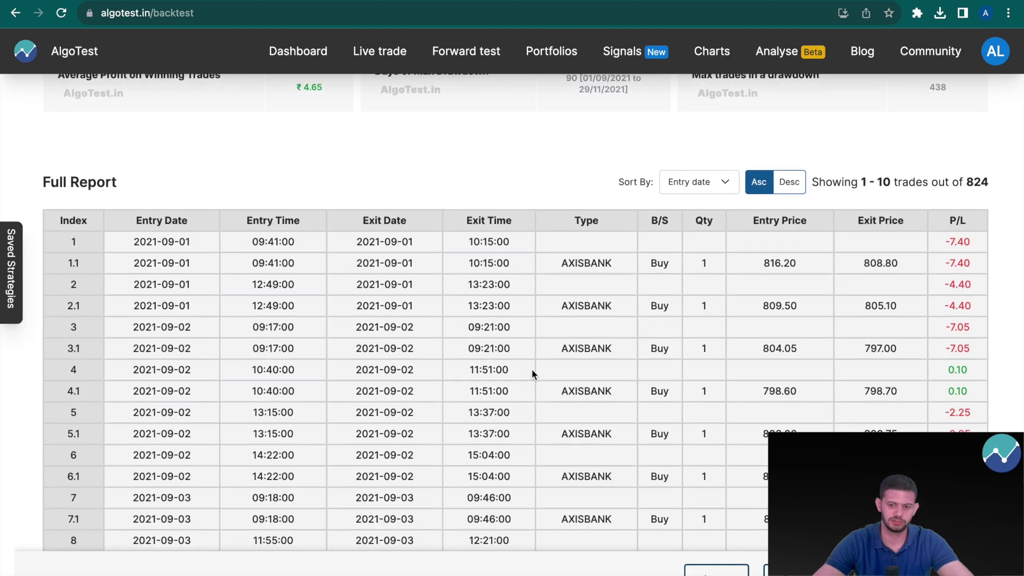
scroll(532, 374, "down", 2)
scroll(532, 373, "down", 1)
scroll(532, 373, "down", 2)
scroll(532, 373, "up", 3)
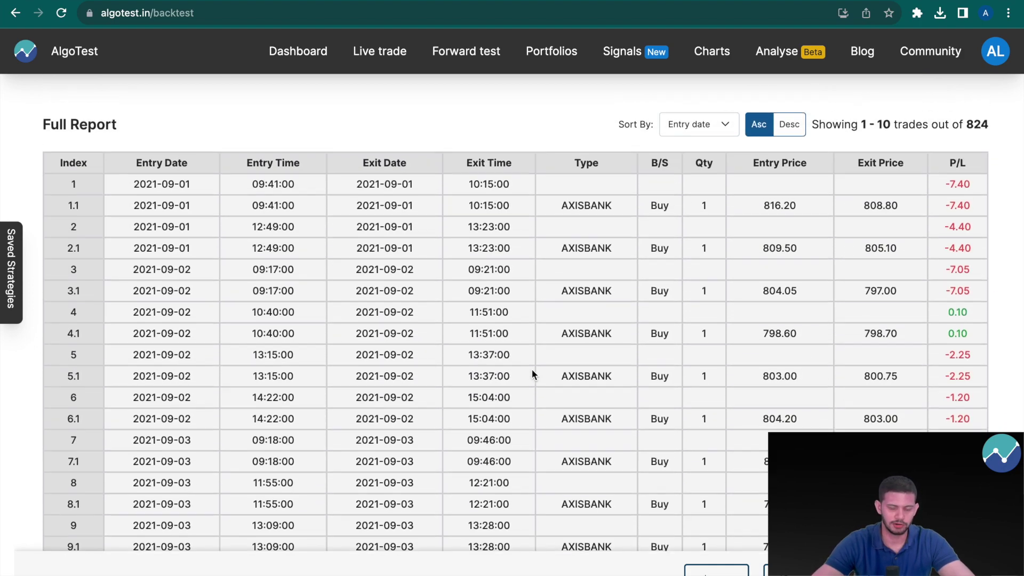
scroll(532, 374, "up", 7)
scroll(532, 374, "up", 3)
scroll(532, 374, "up", 4)
scroll(532, 374, "up", 2)
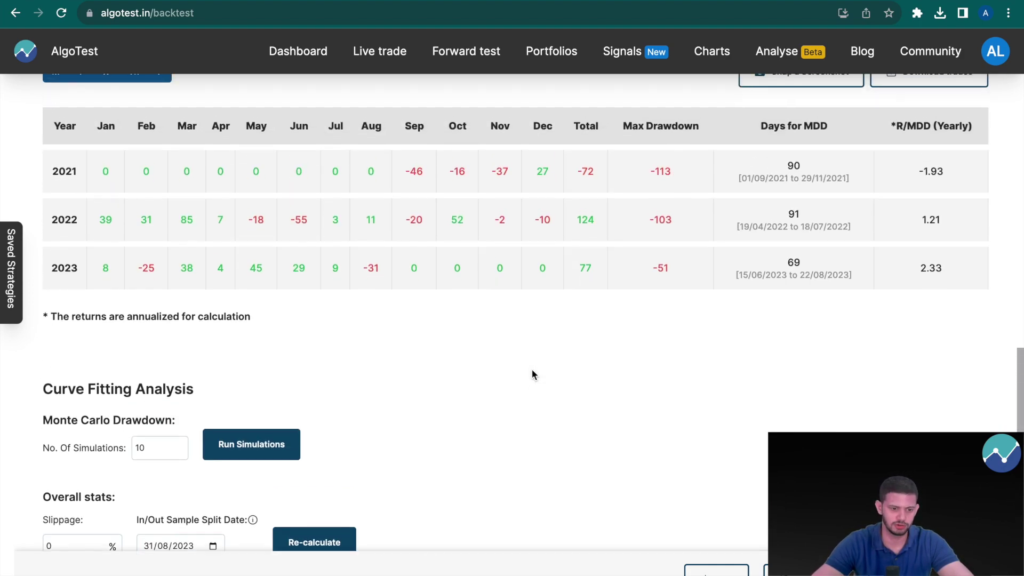
scroll(532, 375, "up", 1)
scroll(532, 374, "up", 3)
scroll(532, 374, "up", 2)
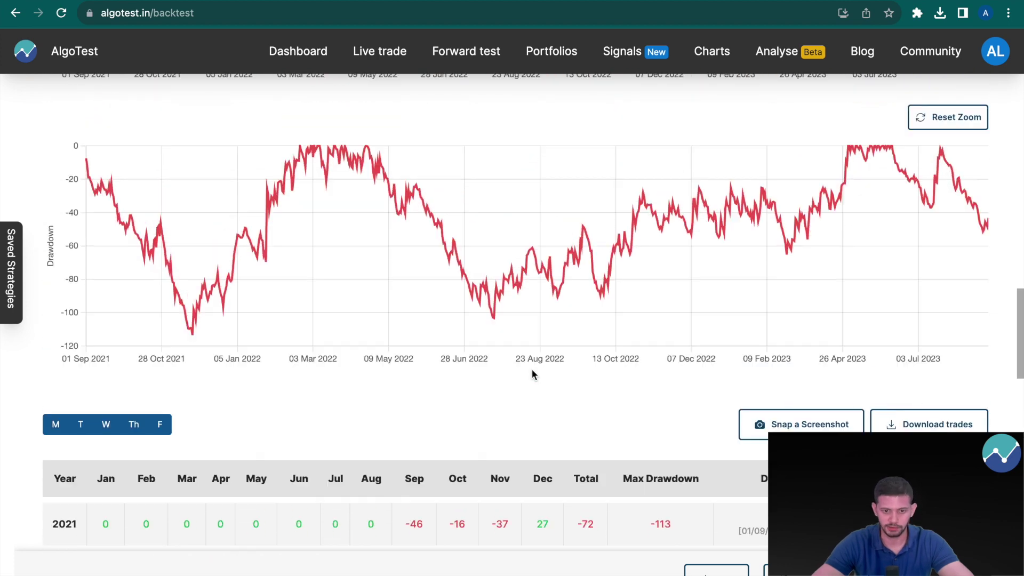
scroll(532, 372, "up", 3)
scroll(532, 372, "up", 3)
scroll(532, 372, "up", 6)
scroll(532, 372, "up", 1)
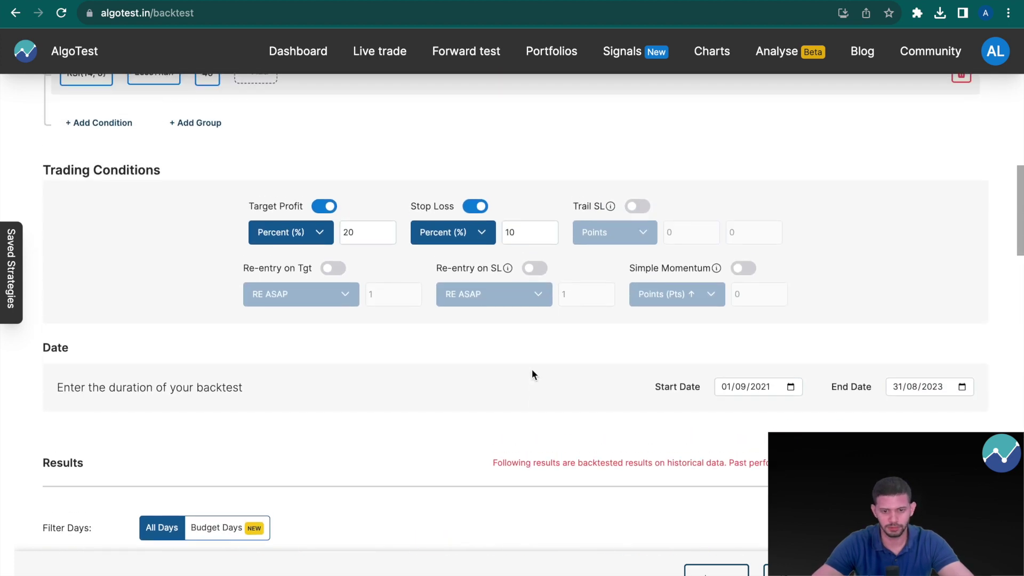
scroll(532, 374, "up", 8)
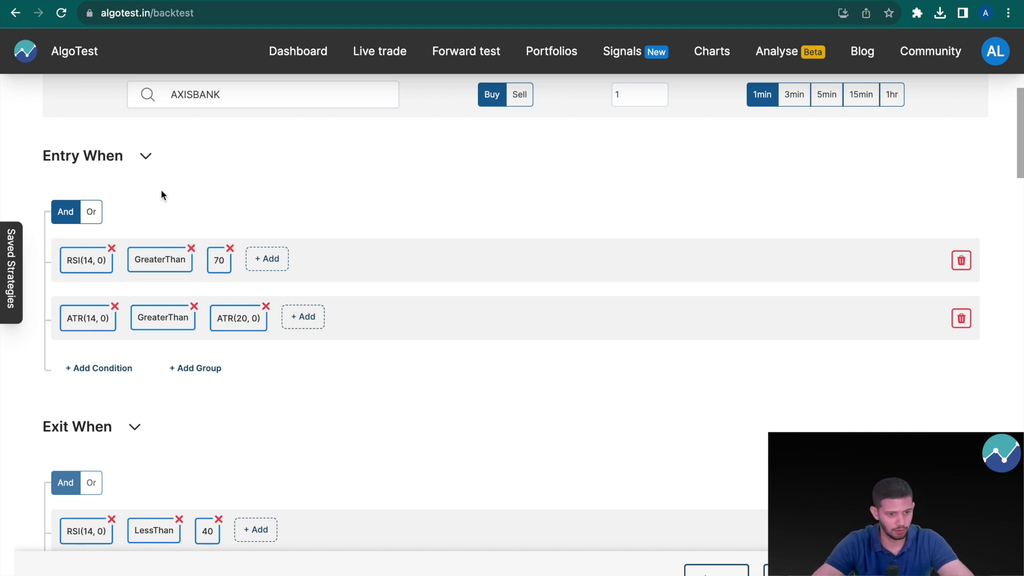
left_click(91, 212)
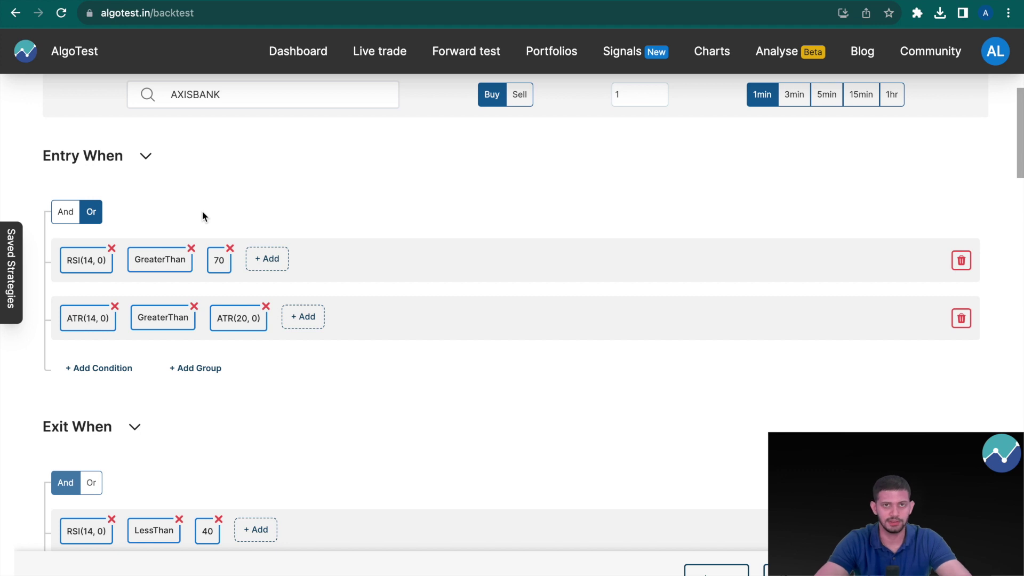